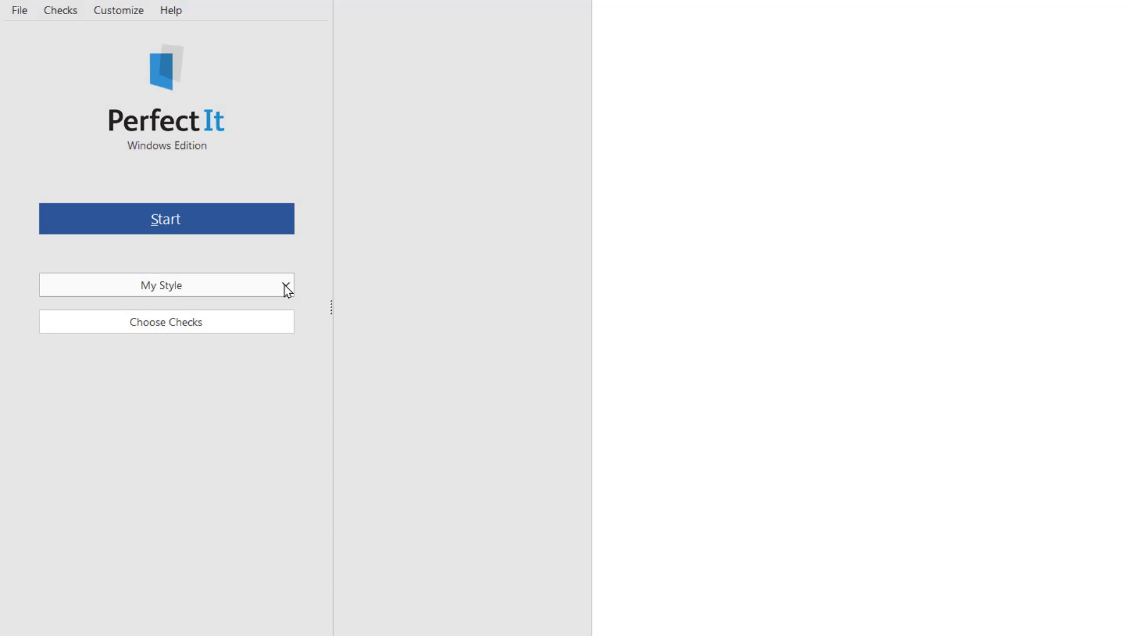
Step: Switch the PerfectIt style to NASA Style, then to Merck Style, and reopen the style list
{"action": "left_click", "coordinate": [285, 285]}
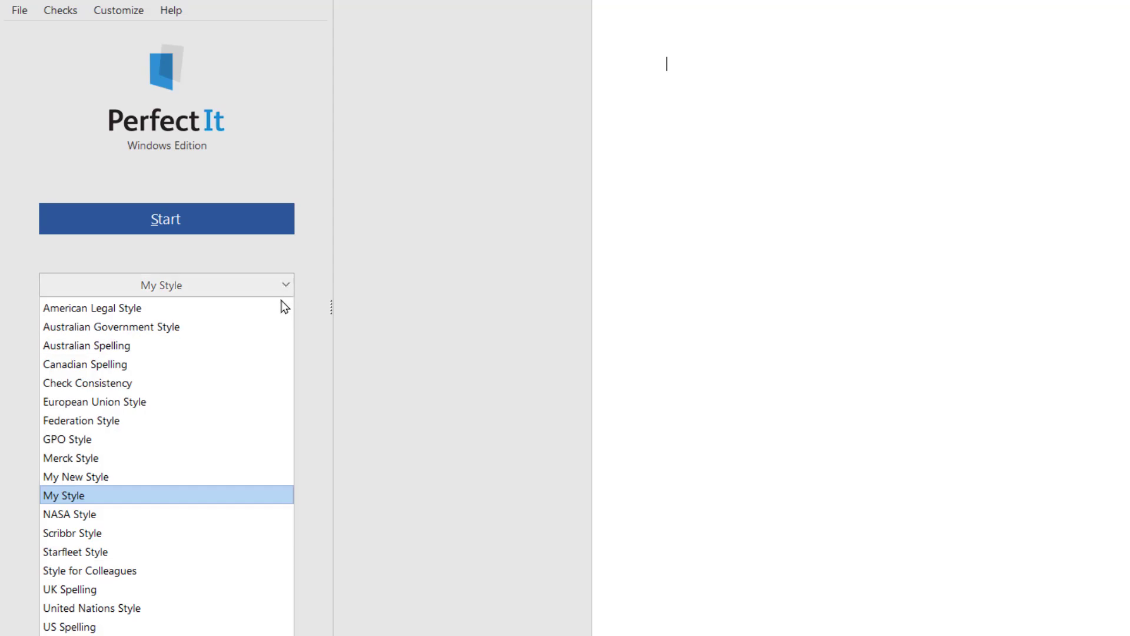
{"action": "left_click", "coordinate": [161, 520]}
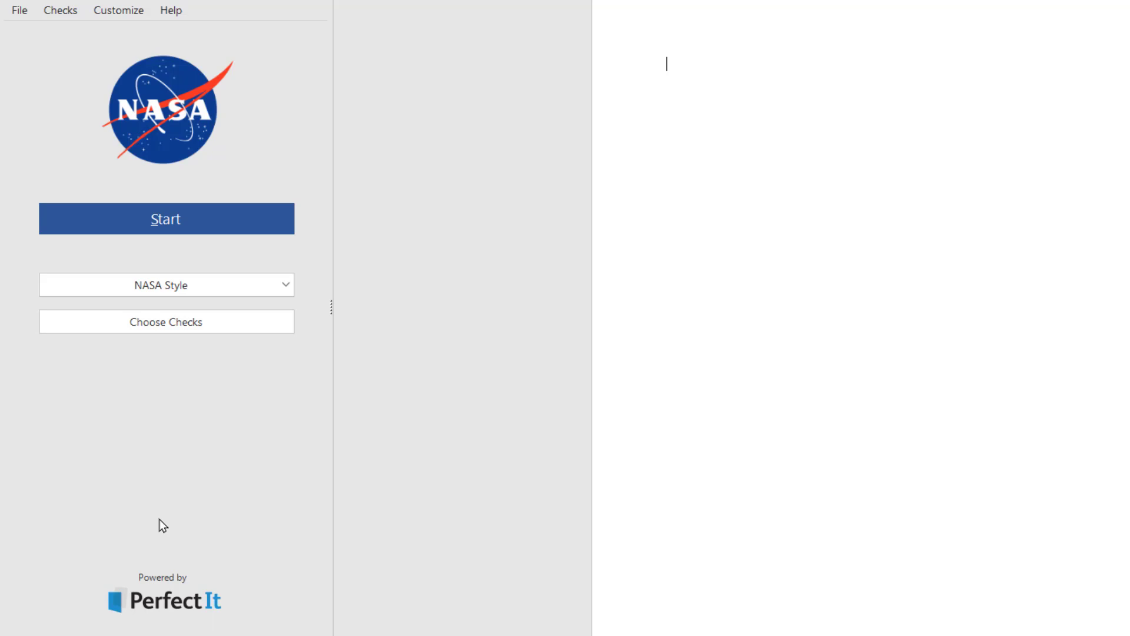
{"action": "left_click", "coordinate": [176, 294]}
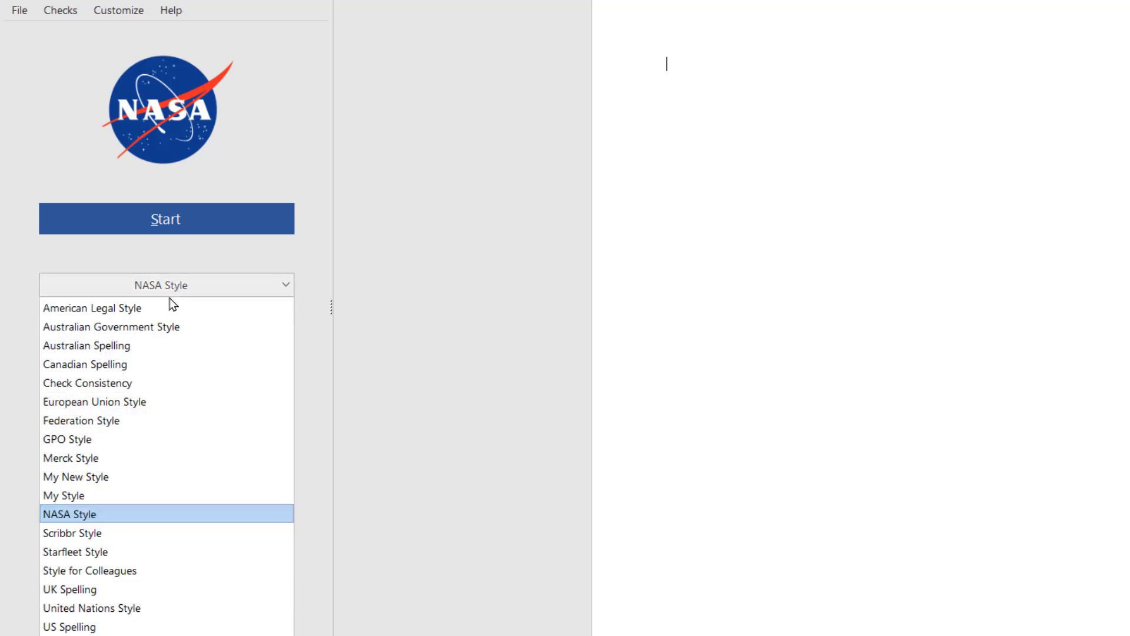
{"action": "left_click", "coordinate": [130, 458]}
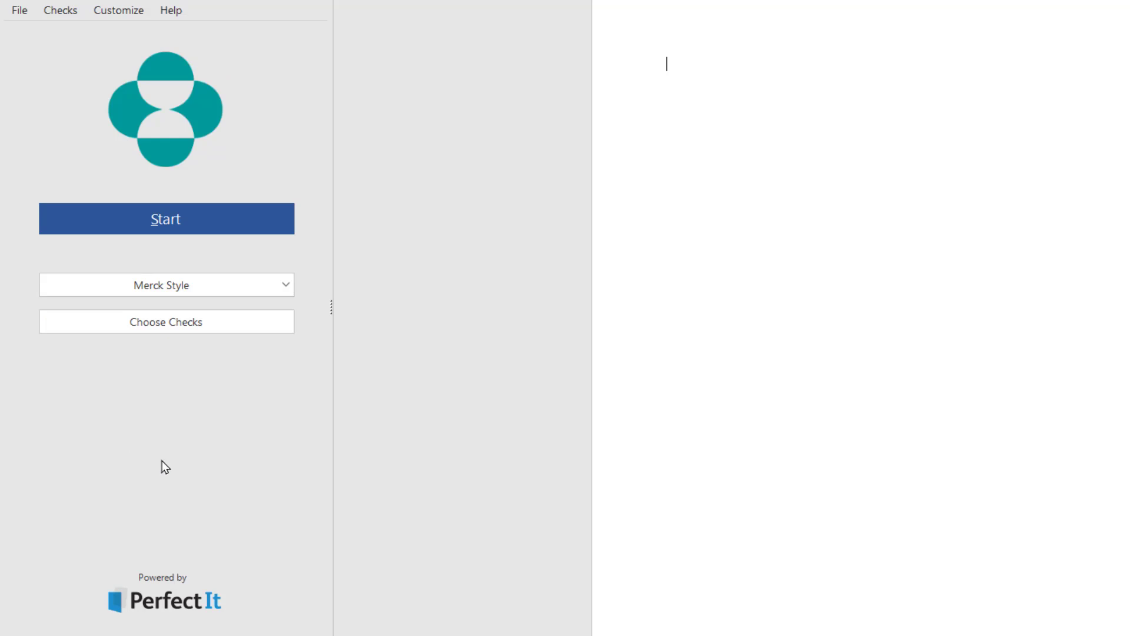
{"action": "left_click", "coordinate": [206, 286]}
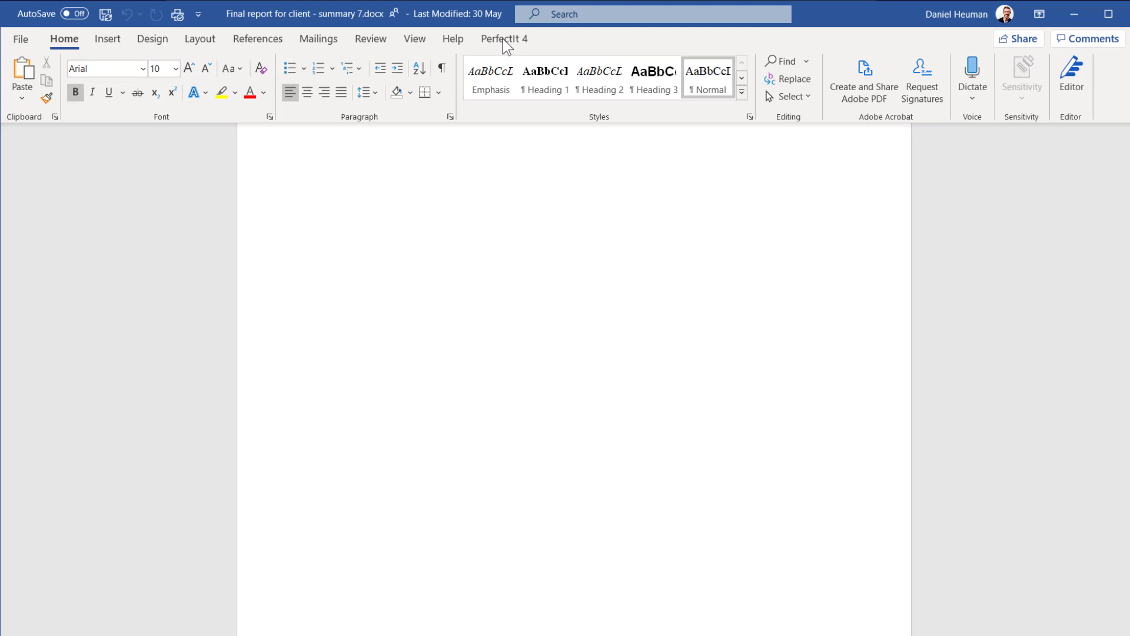
Step: Launch PerfectIt from the PerfectIt 4 ribbon and set Starfleet Style as the current style
{"action": "left_click", "coordinate": [492, 39]}
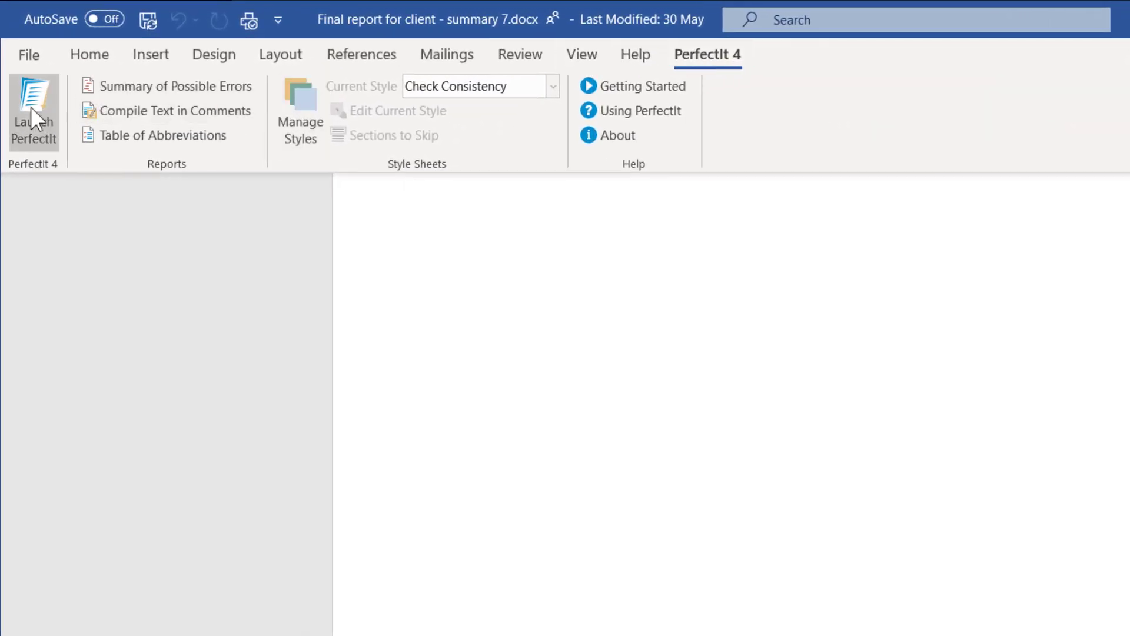
{"action": "left_click", "coordinate": [26, 107]}
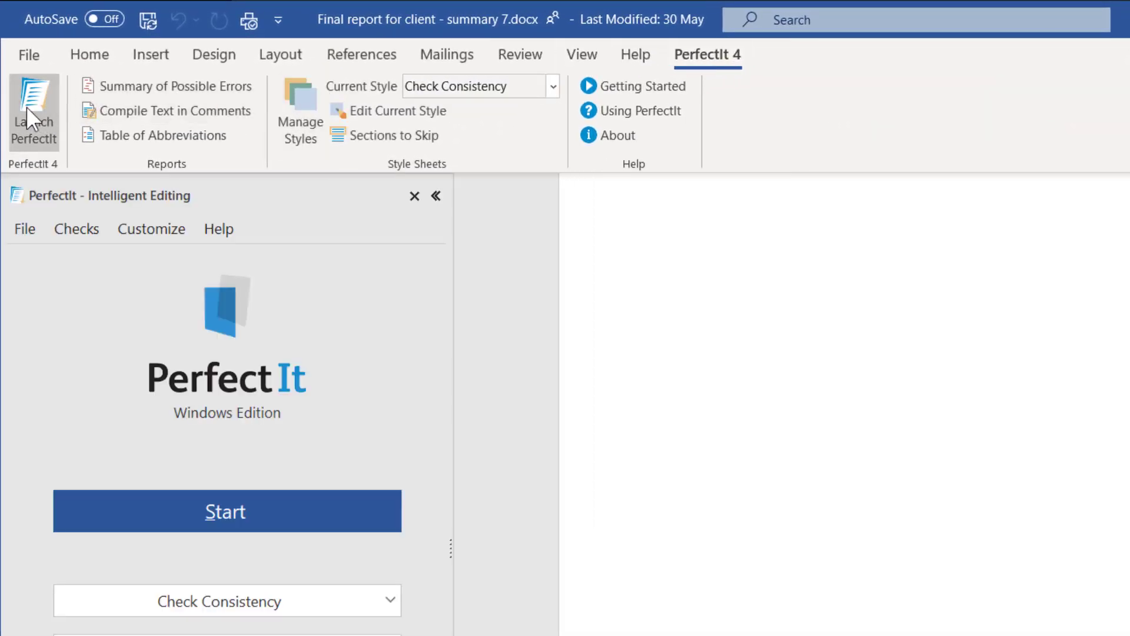
{"action": "left_click", "coordinate": [476, 87]}
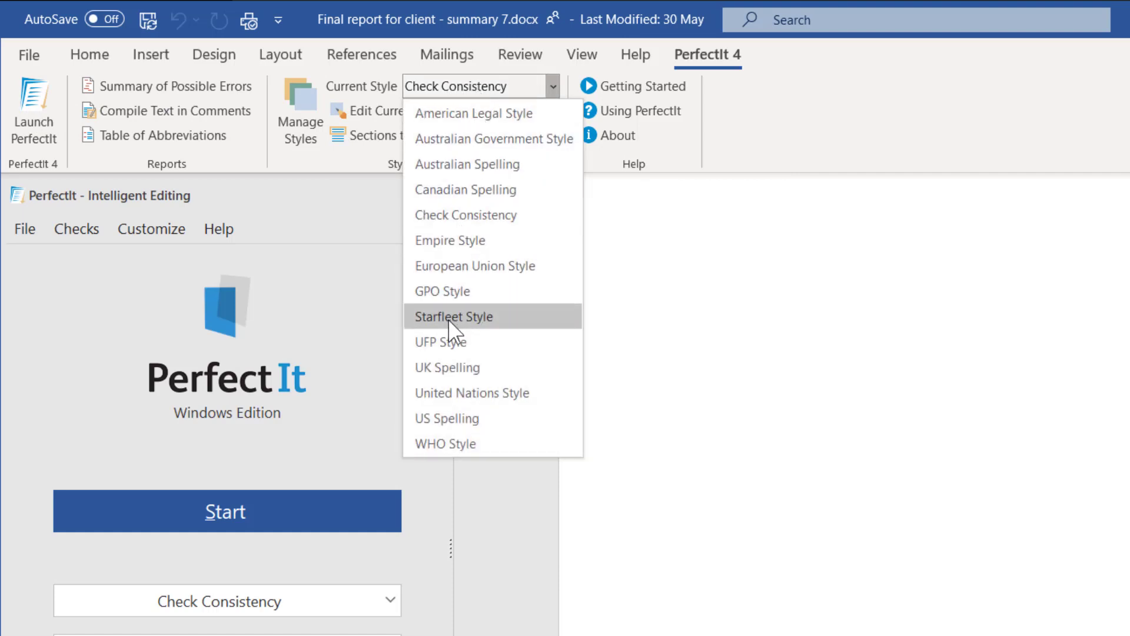
{"action": "left_click", "coordinate": [507, 318]}
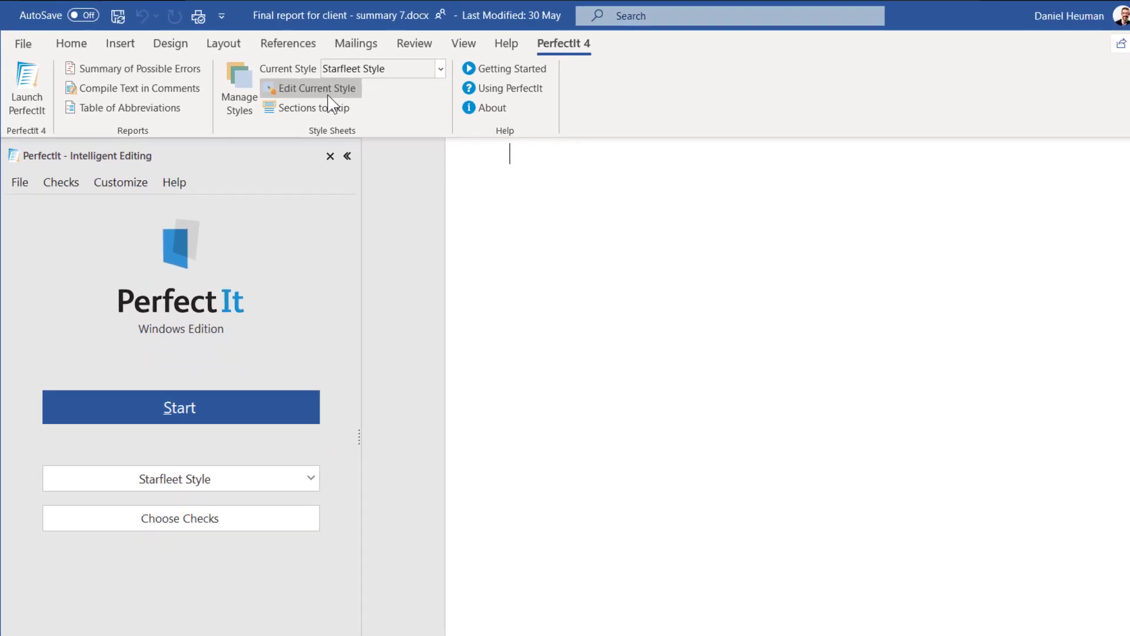
Step: Edit the current Starfleet Style and set StarFleet.png as its logo
{"action": "left_click", "coordinate": [303, 88]}
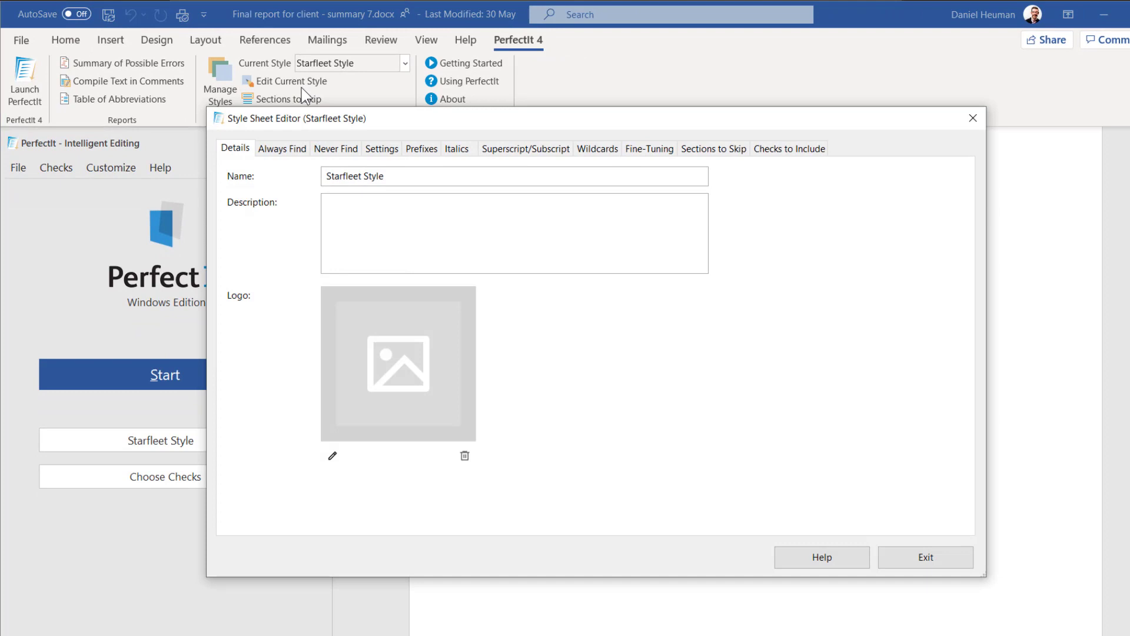
{"action": "left_click", "coordinate": [332, 455]}
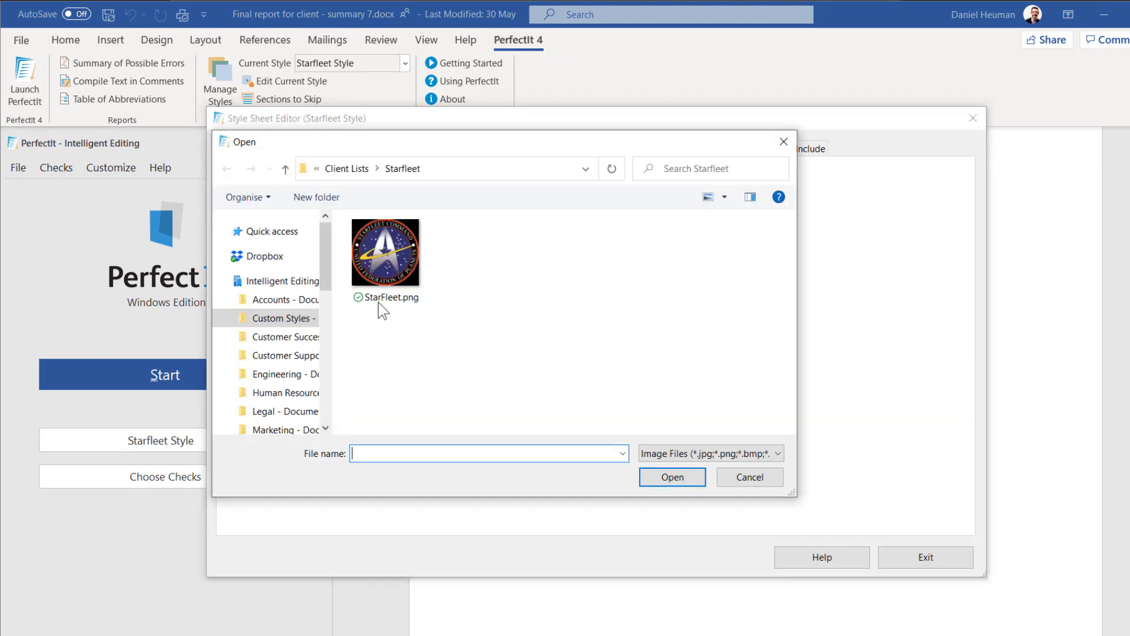
{"action": "double_click", "coordinate": [393, 263]}
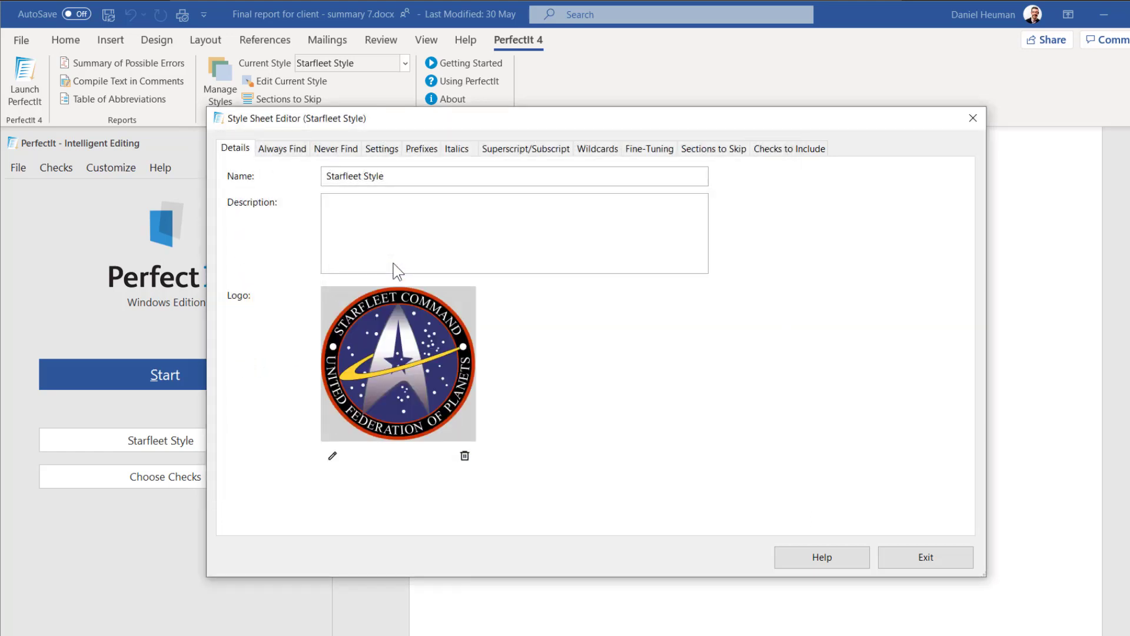
Step: Place the cursor in the Style Sheet Editor's Description box to begin the description
{"action": "left_click", "coordinate": [344, 206]}
{"action": "type", "text": "Use this s"}
{"action": "type", "text": "tyle for all Sta"}
{"action": "type", "text": "rfleet docu"}
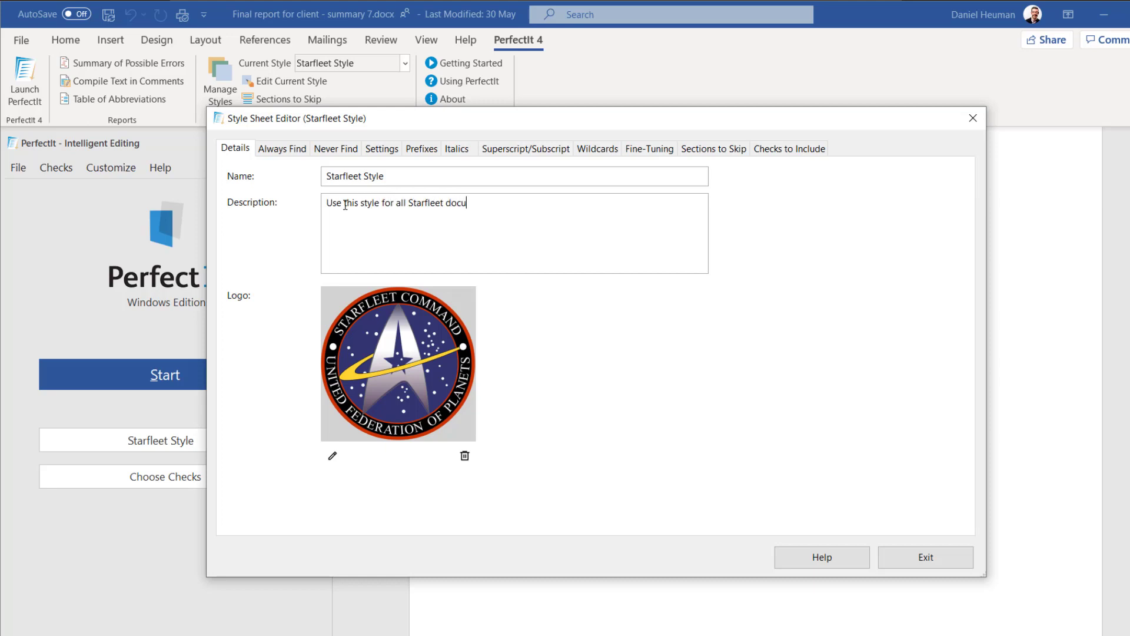
{"action": "type", "text": "ments."}
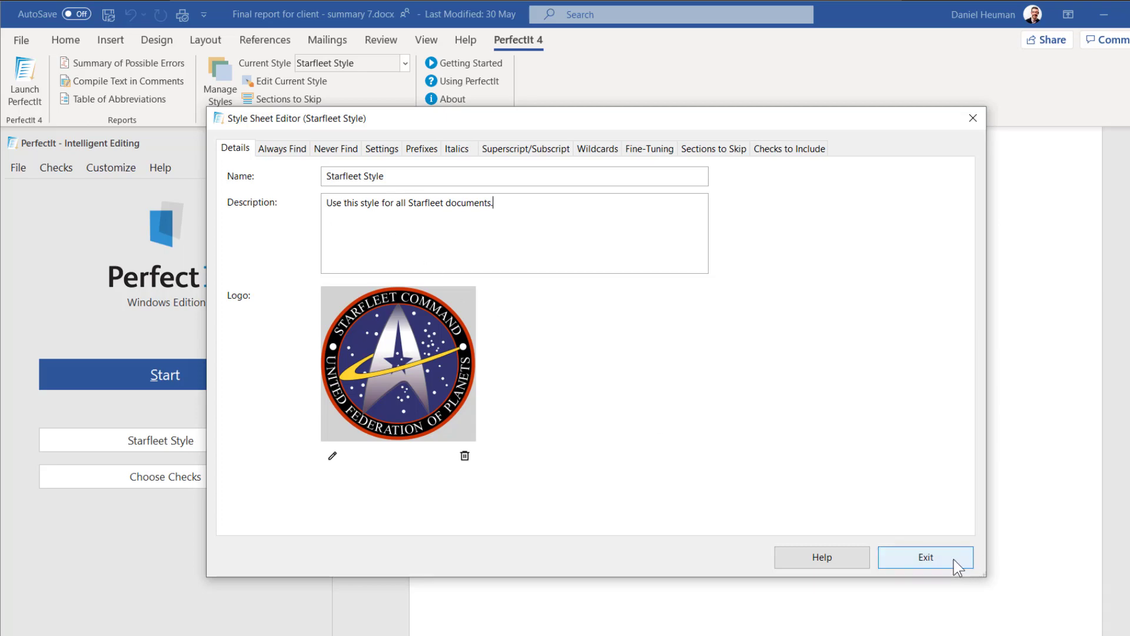
Step: Exit the Style Sheet Editor to show the Starfleet emblem in the PerfectIt pane
{"action": "left_click", "coordinate": [945, 555]}
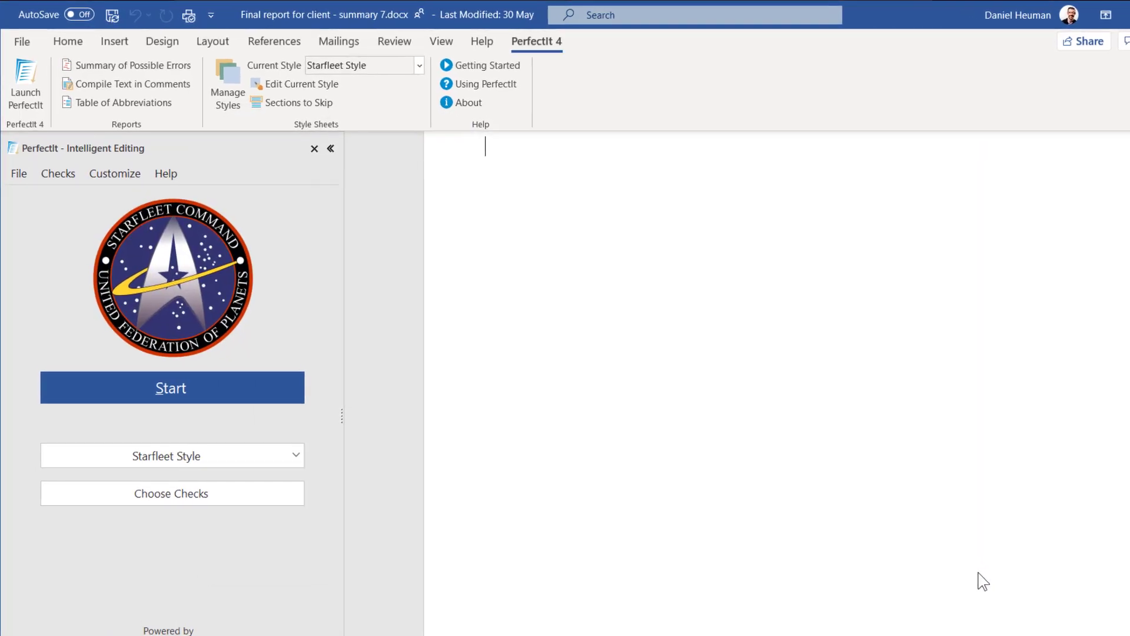